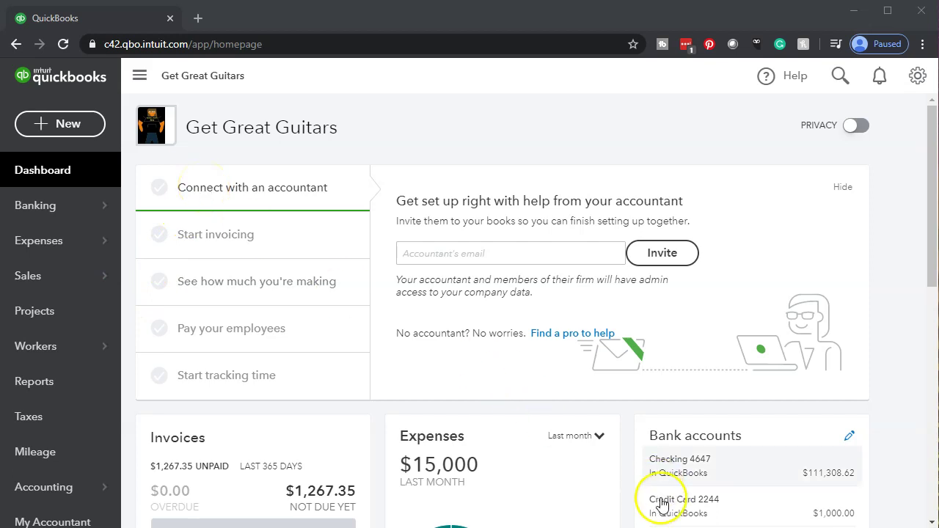
# - Switch to QuickBooks Desktop to examine the customer workflow on its Home page, and return to QuickBooks Online
pyautogui.hotkey('alt', 'Tab')
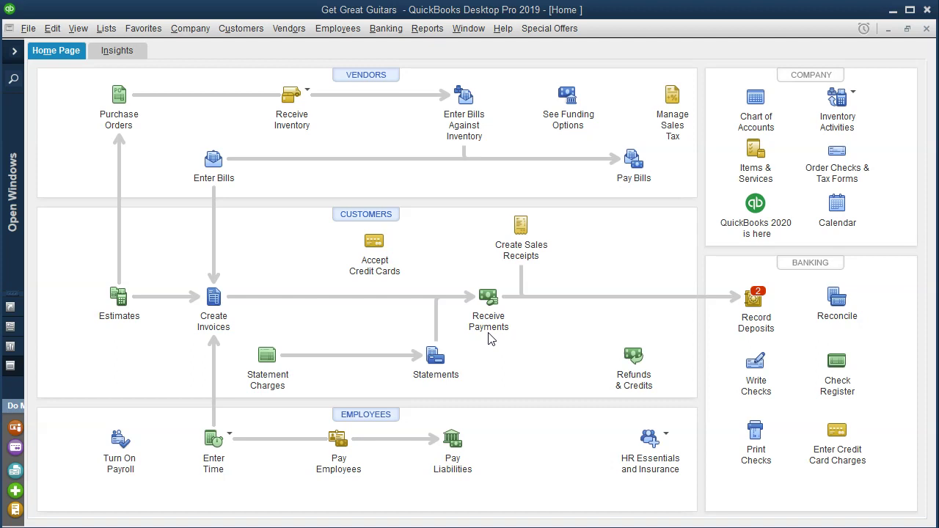
pyautogui.click(219, 332)
pyautogui.click(690, 507)
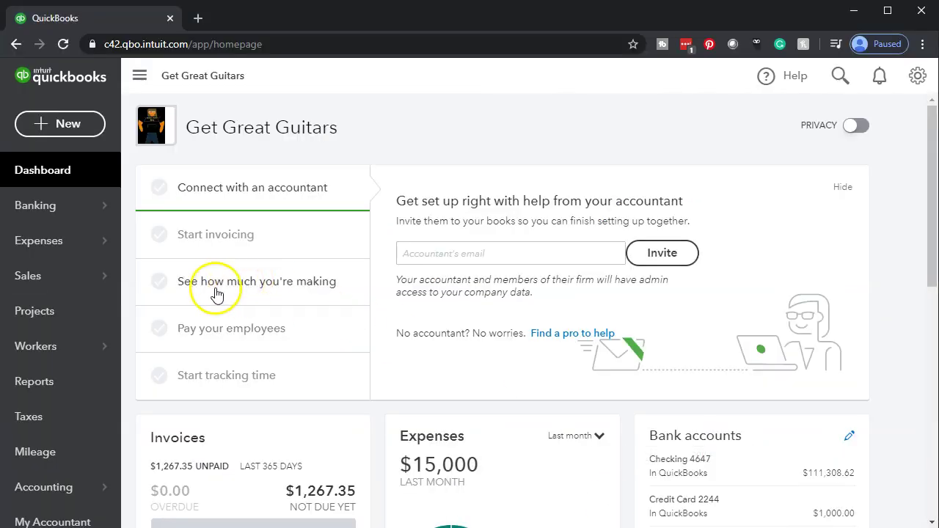
# - Start a new received invoice payment and choose Anderson Guitars as the customer
pyautogui.click(85, 138)
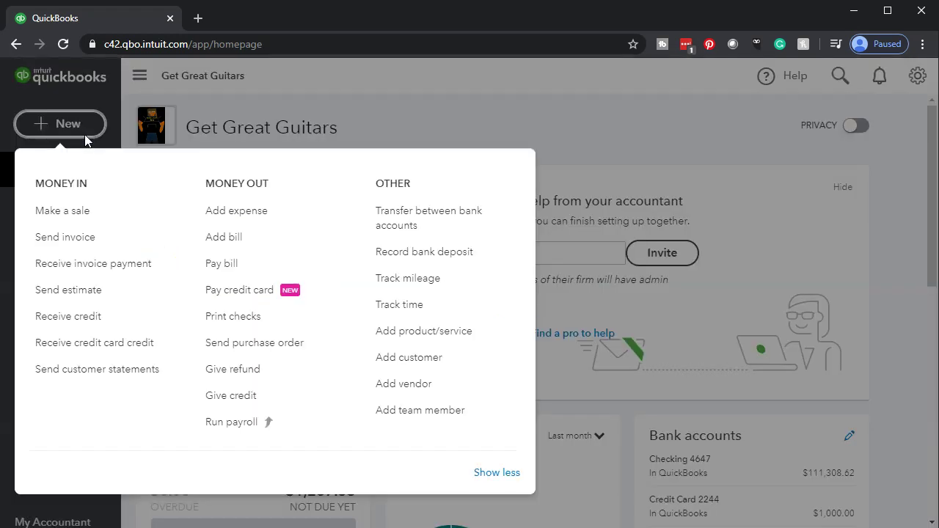
pyautogui.click(89, 274)
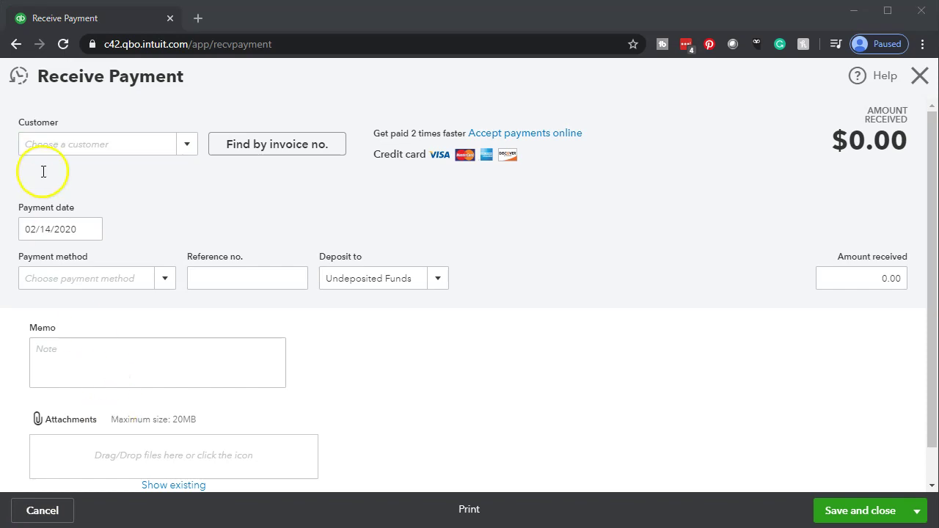
pyautogui.click(47, 143)
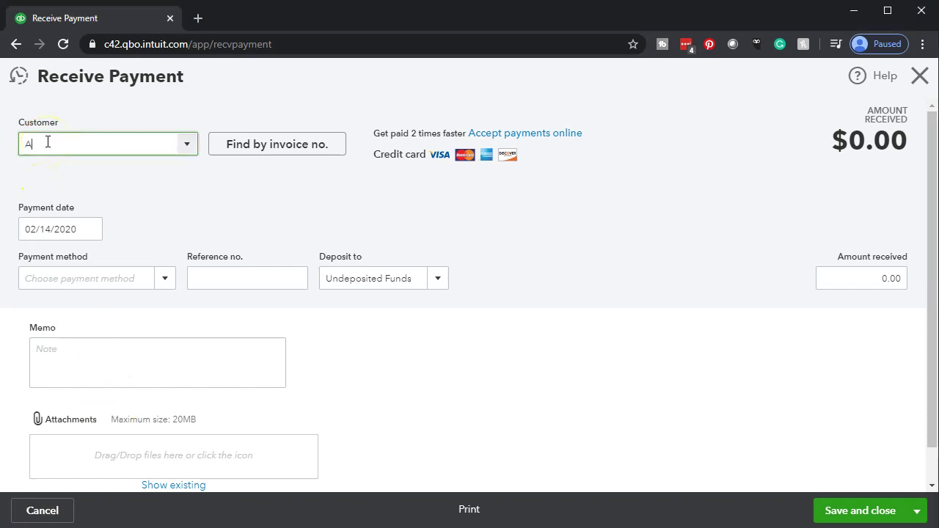
pyautogui.write('An')
pyautogui.press('BackSpace')
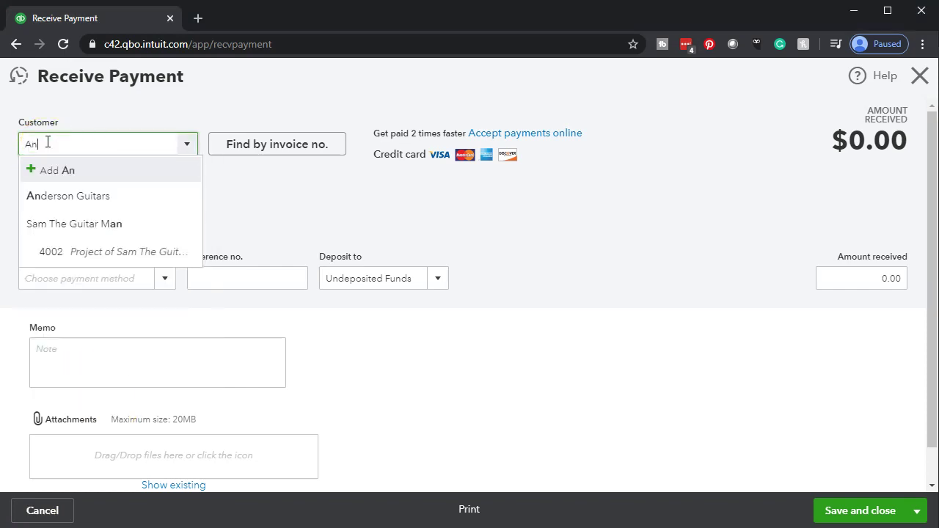
pyautogui.press('Down')
pyautogui.press('Tab')
pyautogui.click(86, 270)
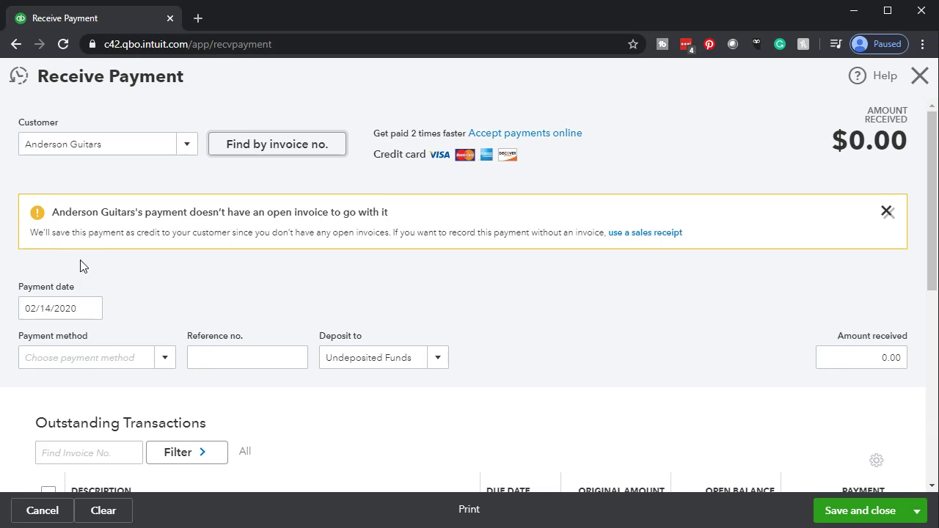
pyautogui.click(48, 459)
# - Set the payment date to 02/16/2020
pyautogui.click(87, 309)
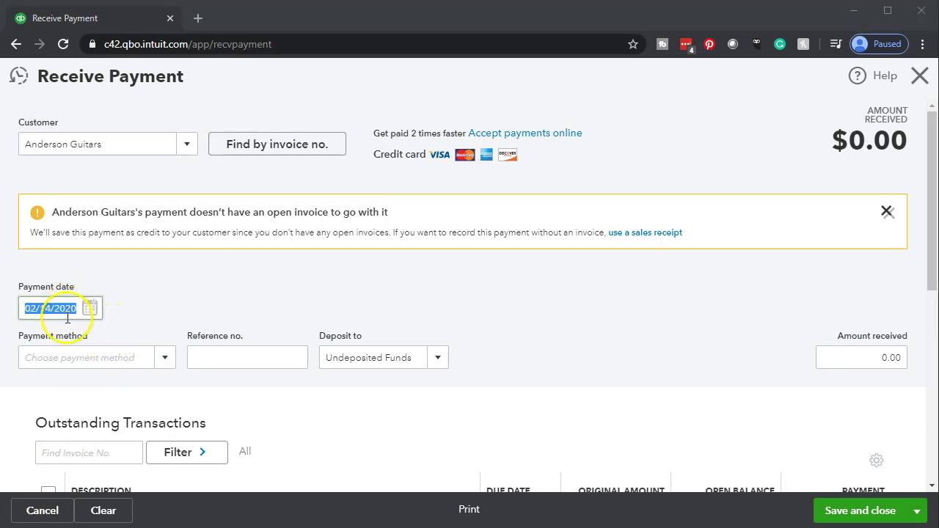
pyautogui.write('+')
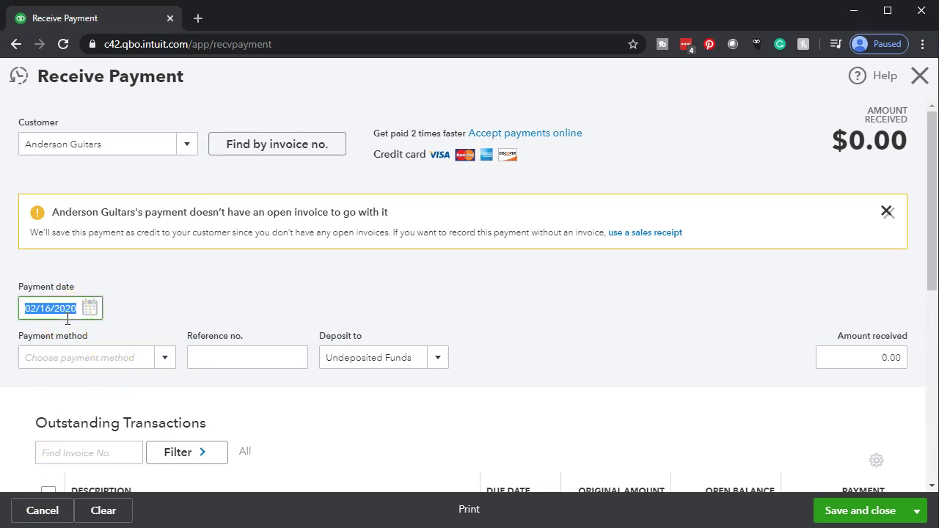
pyautogui.click(166, 311)
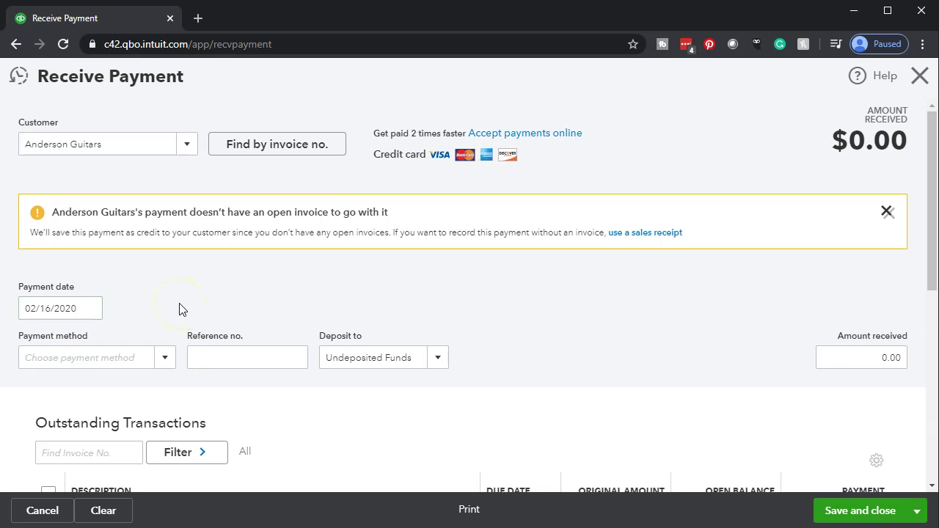
# - Set the payment method to Check and enter 2467 as the reference number
pyautogui.scroll(-1, 180, 310)
pyautogui.click(166, 287)
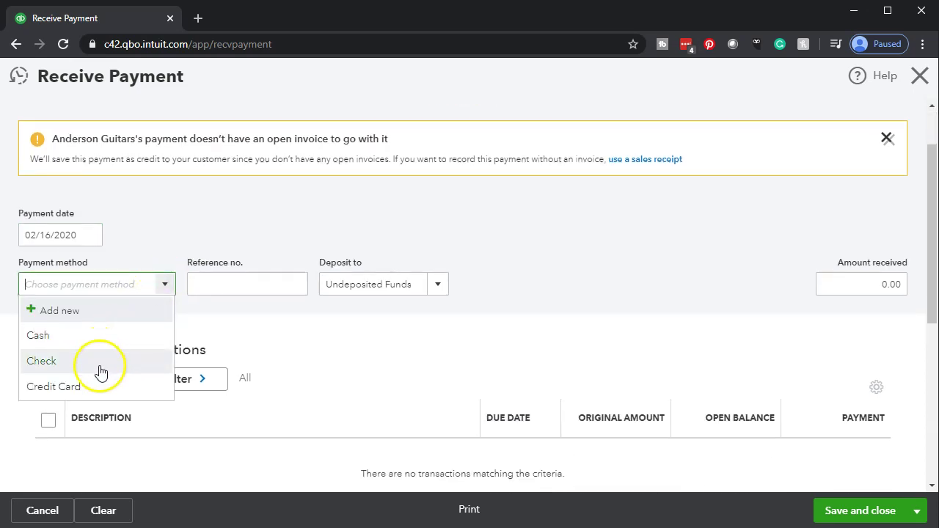
pyautogui.click(165, 352)
pyautogui.click(213, 287)
pyautogui.write('2467')
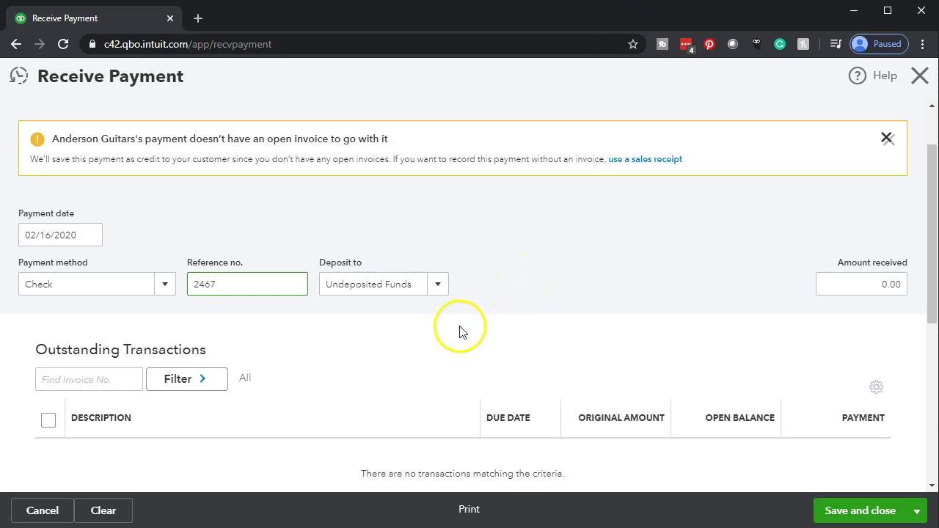
# - Enter 250 as the amount received for the Anderson Guitars payment
pyautogui.scroll(-2, 460, 329)
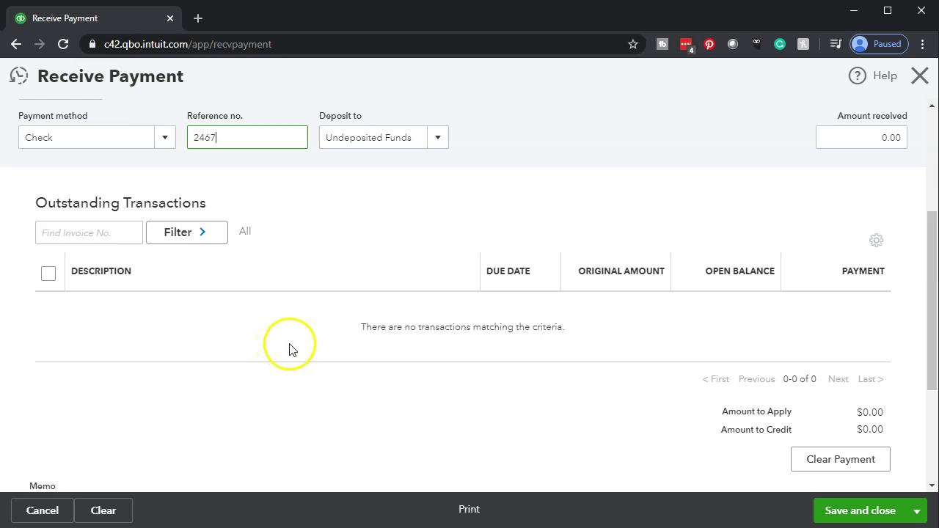
pyautogui.click(876, 137)
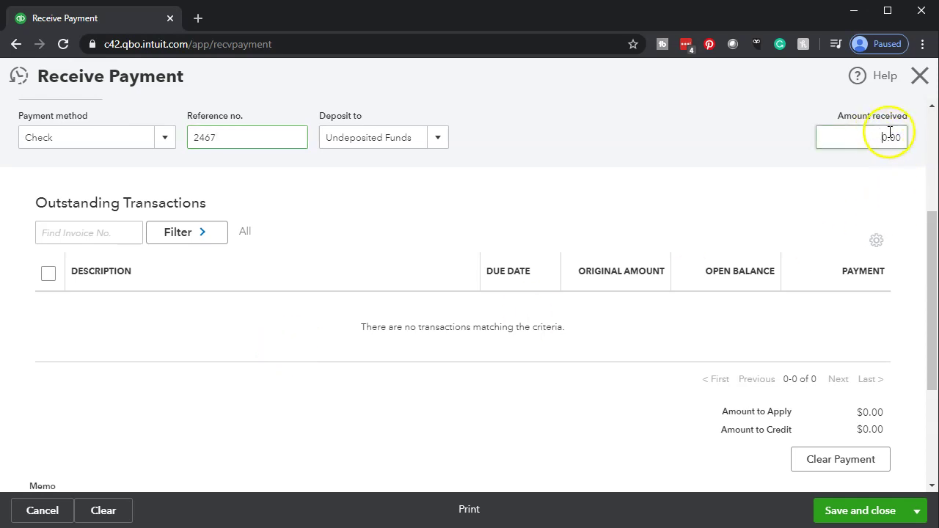
pyautogui.write('250')
pyautogui.click(491, 197)
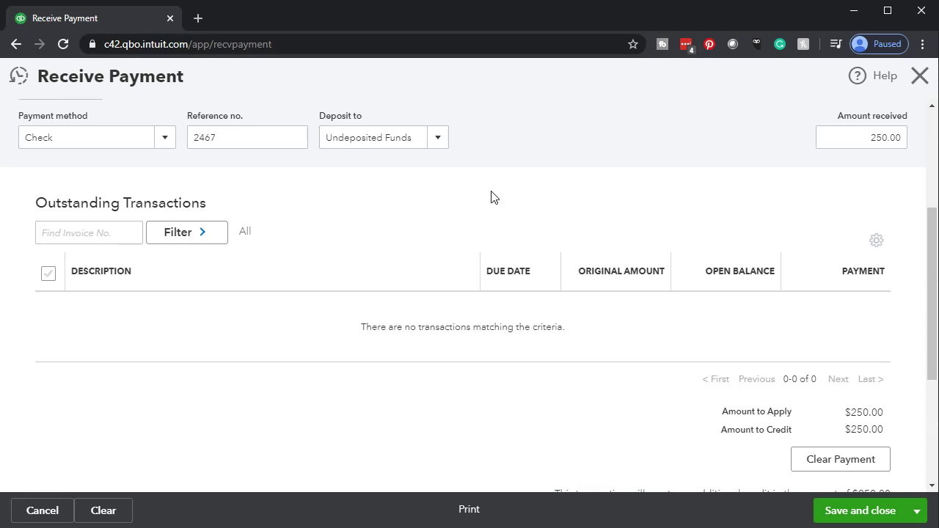
# - Review the payment details, save and close the form, and record the payment as a customer credit
pyautogui.scroll(1, 492, 197)
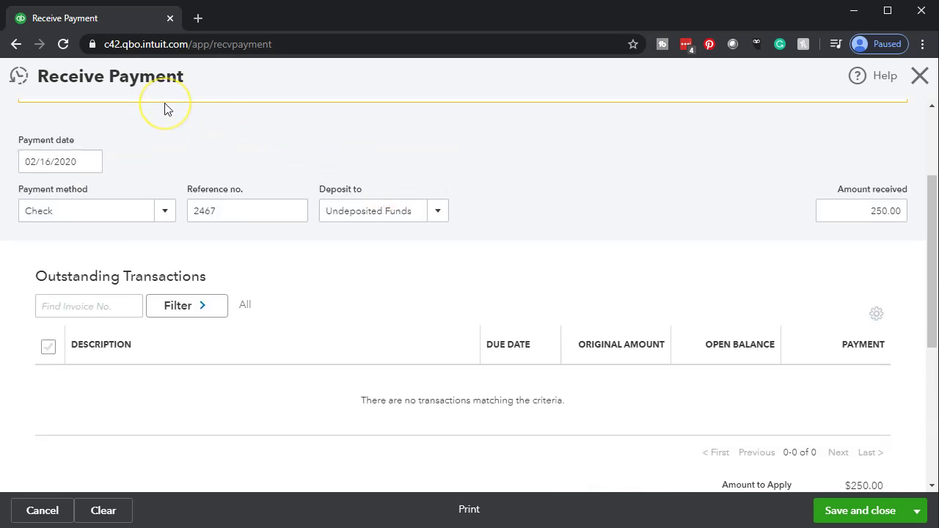
pyautogui.scroll(1, 165, 108)
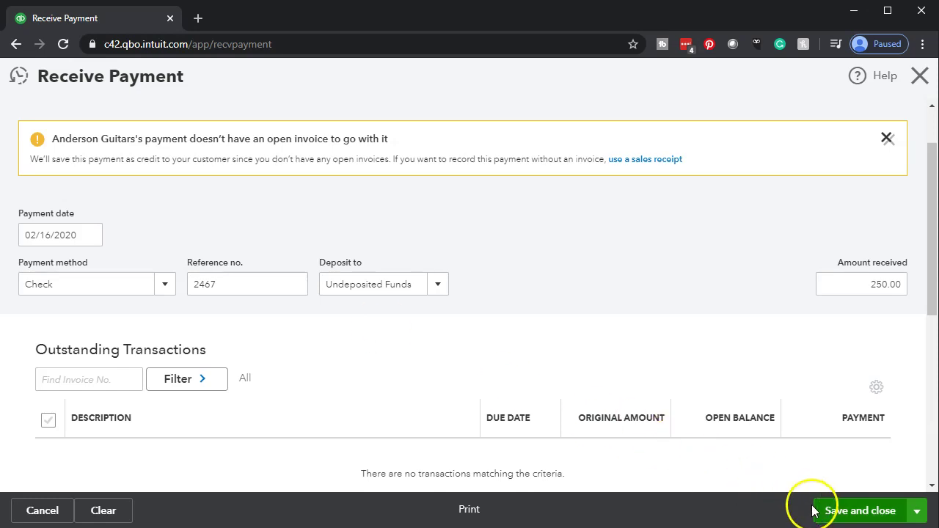
pyautogui.click(834, 512)
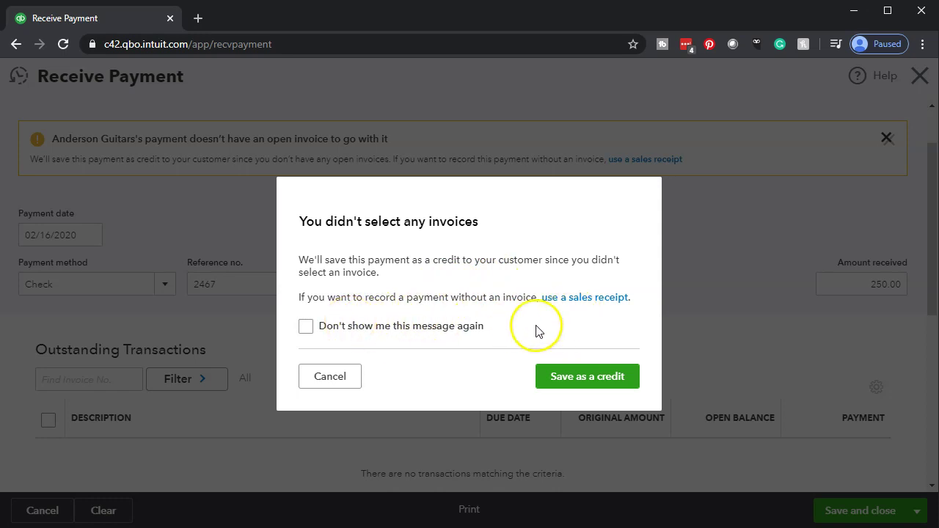
pyautogui.click(554, 382)
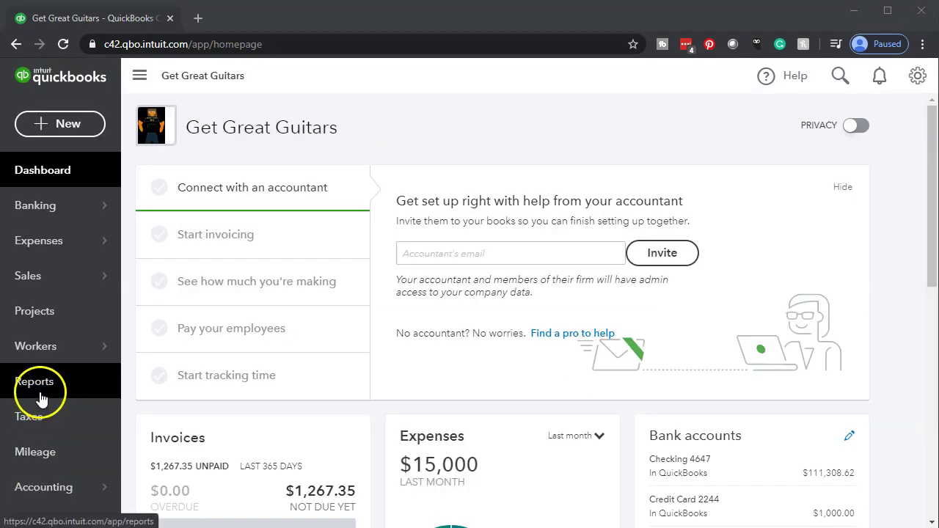
# - Find the standard Trial Balance report in the reports list and open it
pyautogui.click(39, 394)
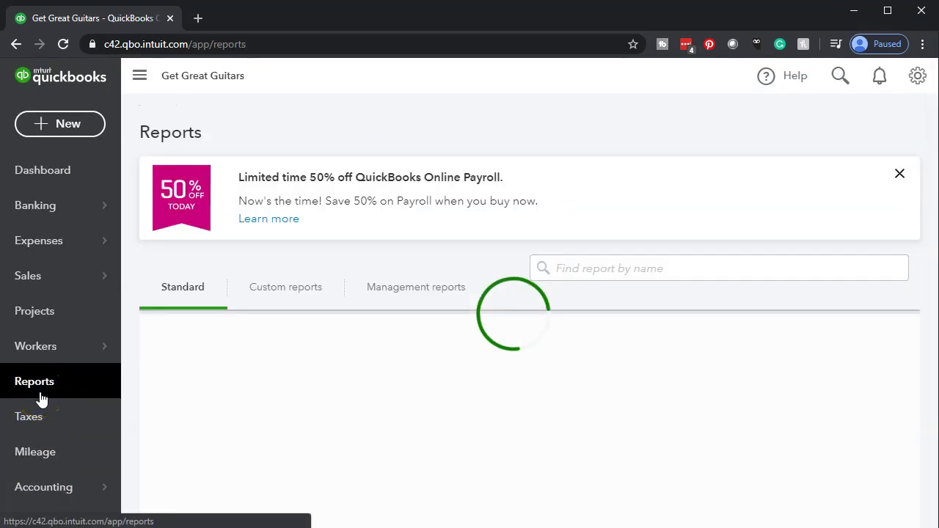
pyautogui.click(623, 269)
pyautogui.write('tri')
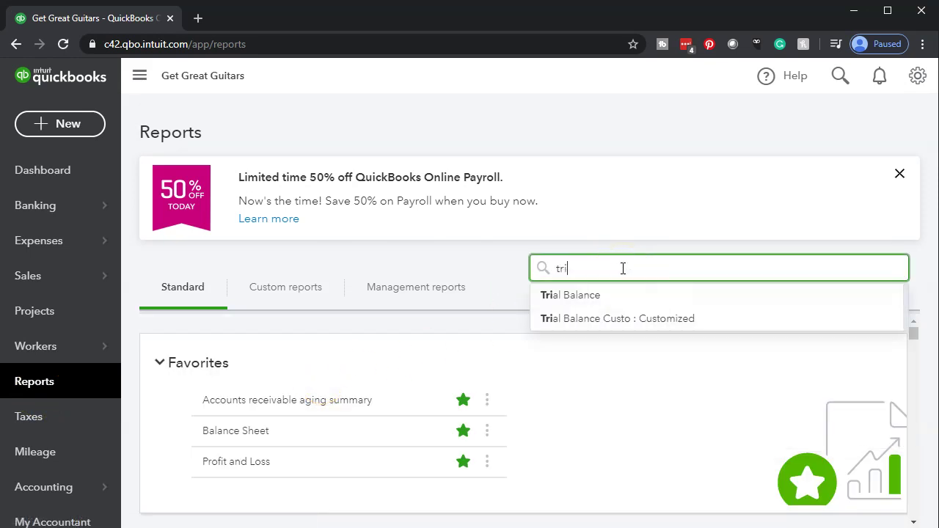
pyautogui.click(593, 295)
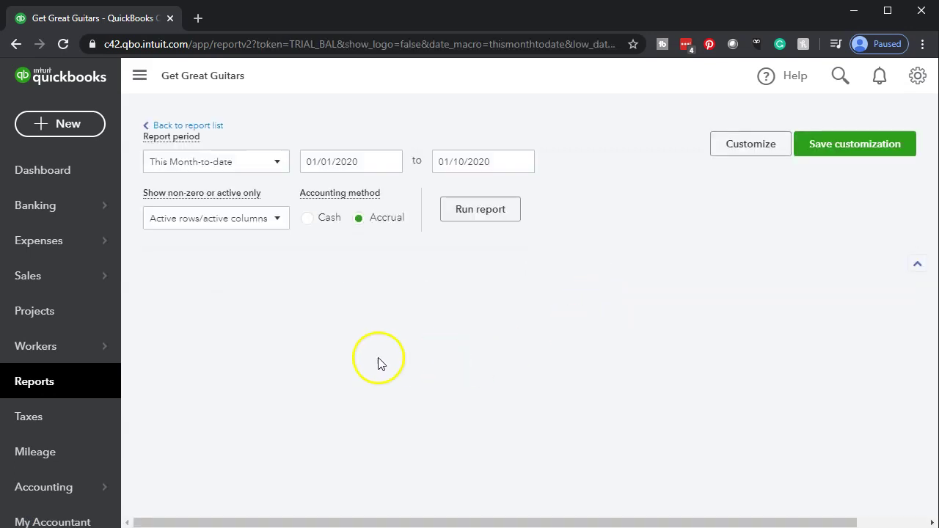
# - Run the Trial Balance for the period 01/01/2020 to 12/31/2020
pyautogui.scroll(-2, 379, 363)
pyautogui.scroll(3, 379, 363)
pyautogui.click(365, 185)
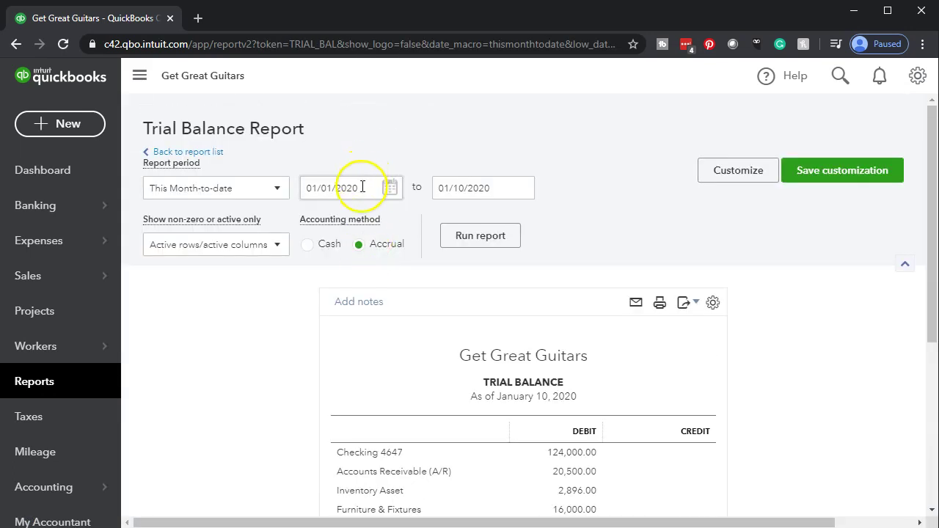
pyautogui.write('01/01/2020')
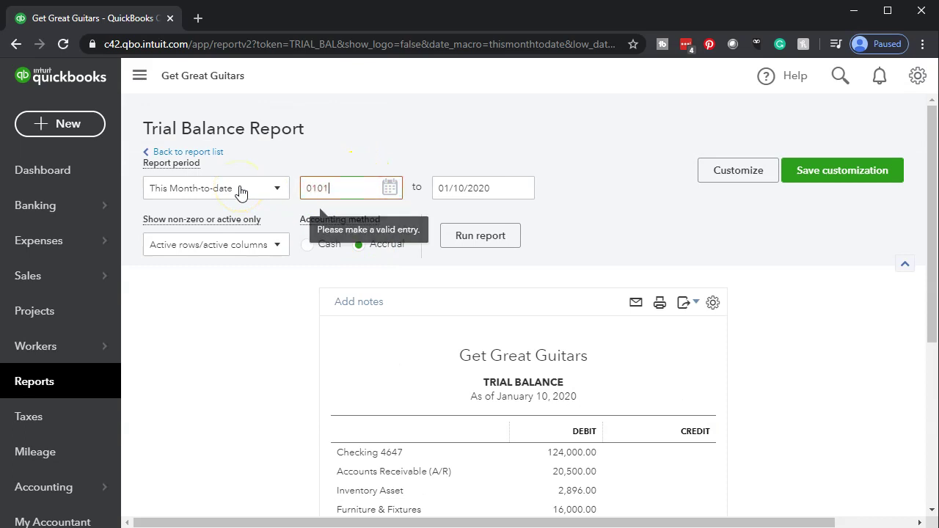
pyautogui.press('Tab')
pyautogui.write('12/31/20')
pyautogui.press('Tab')
pyautogui.click(467, 236)
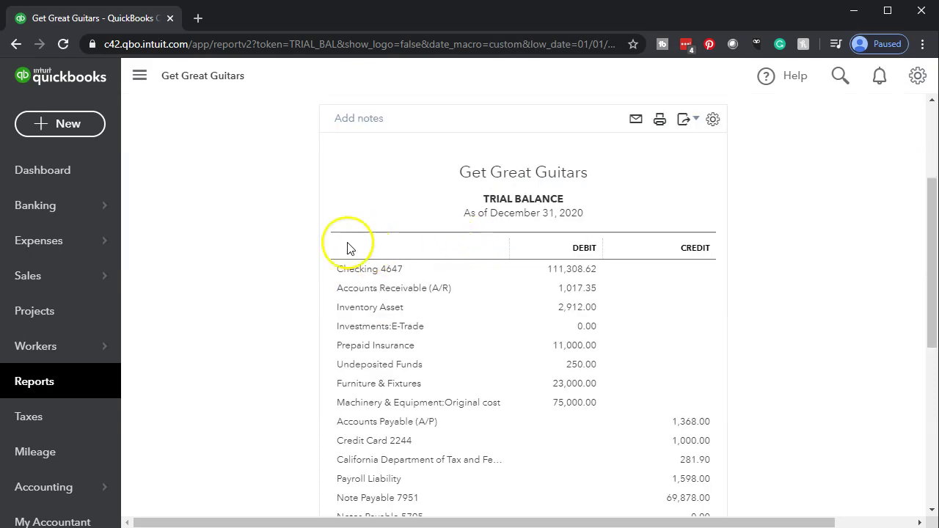
# - Duplicate the report's browser tab and enlarge the copy to 125% with the navigation menu hidden
pyautogui.rightClick(135, 19)
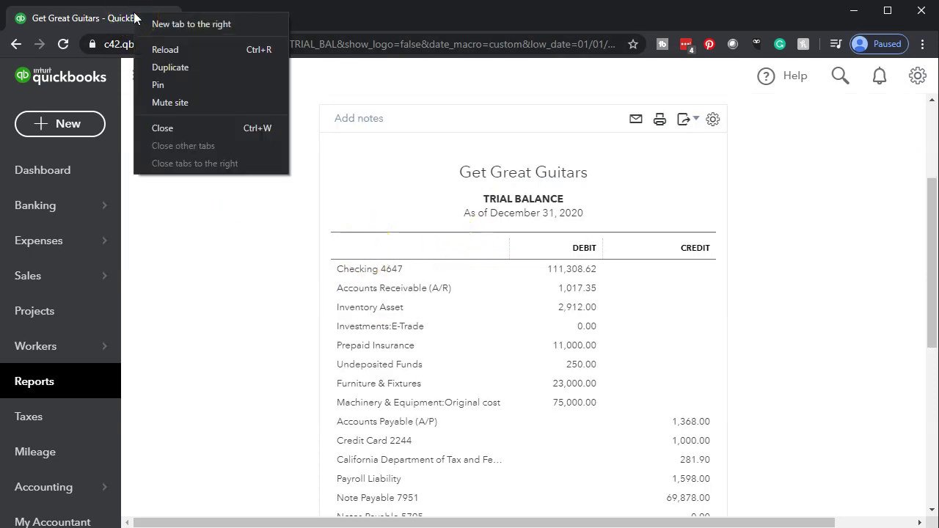
pyautogui.click(176, 67)
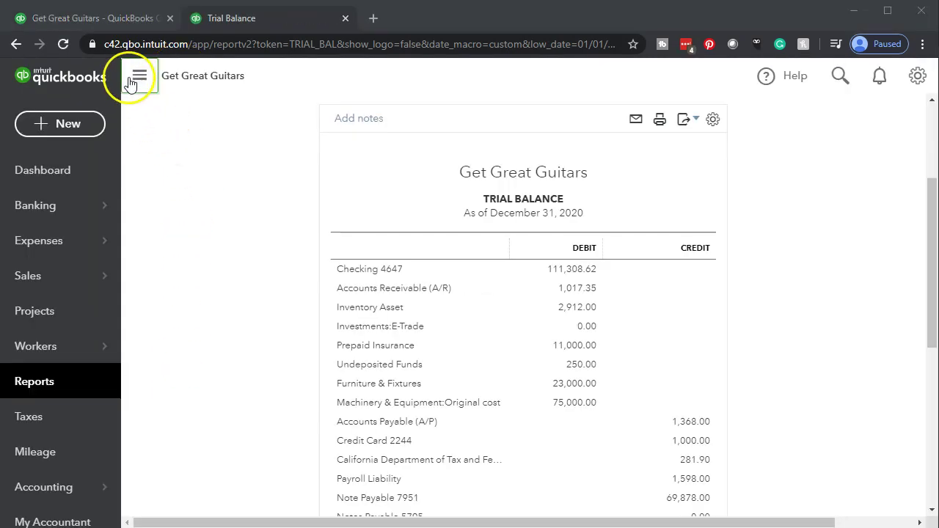
pyautogui.click(135, 74)
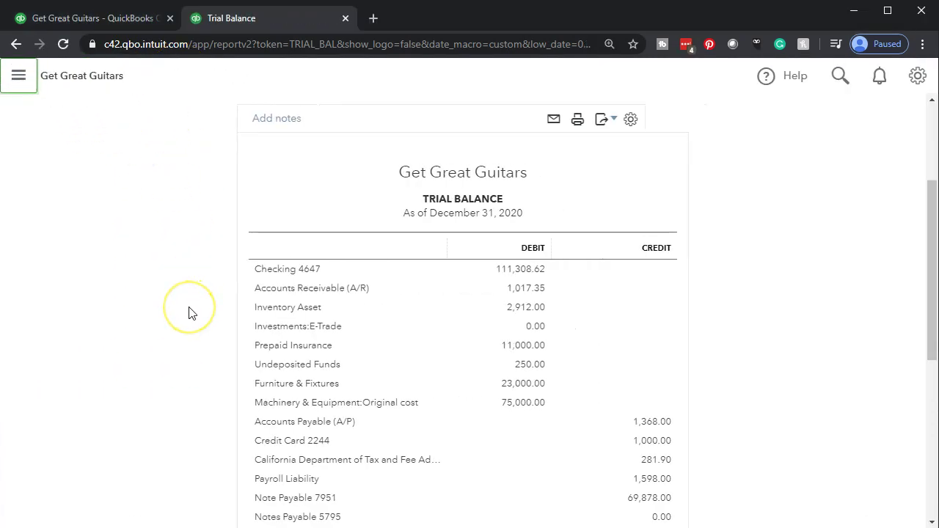
pyautogui.hotkey('ctrl', '+')
pyautogui.hotkey('ctrl', '+')
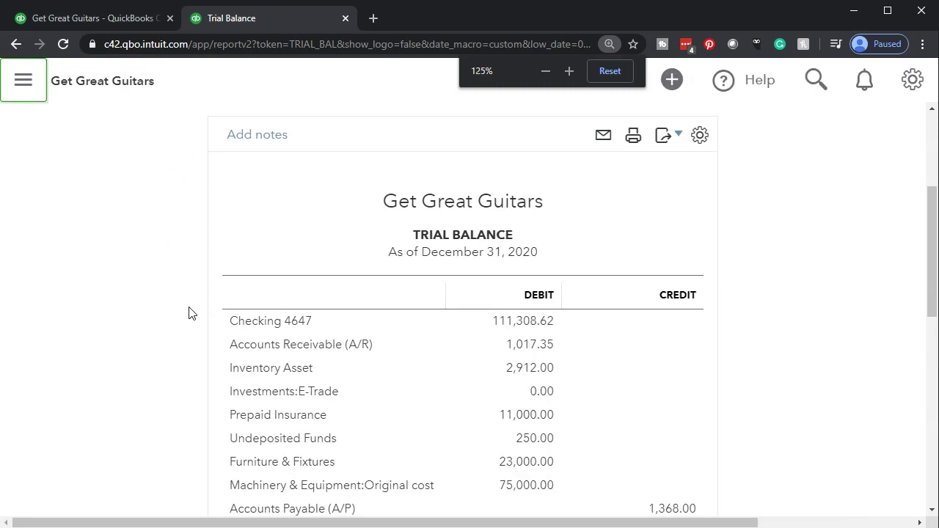
# - Open the transaction detail behind the Undeposited Funds balance and examine the Anderson Guitars payment 2467 with its split account and amount
pyautogui.scroll(-1, 189, 313)
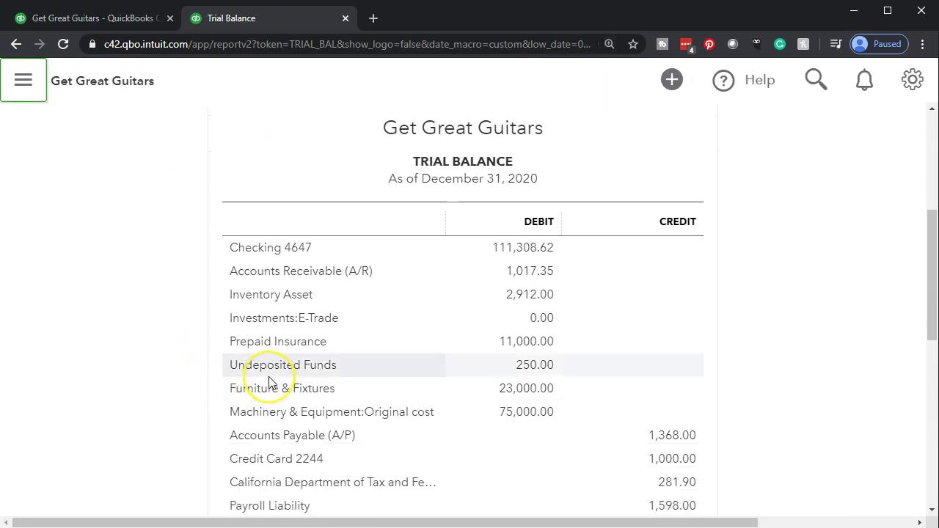
pyautogui.click(526, 367)
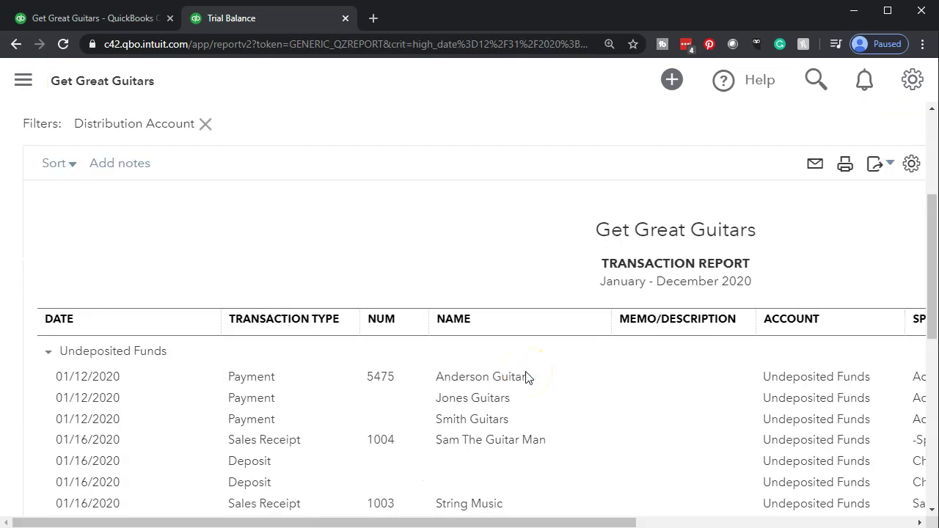
pyautogui.scroll(-5, 478, 389)
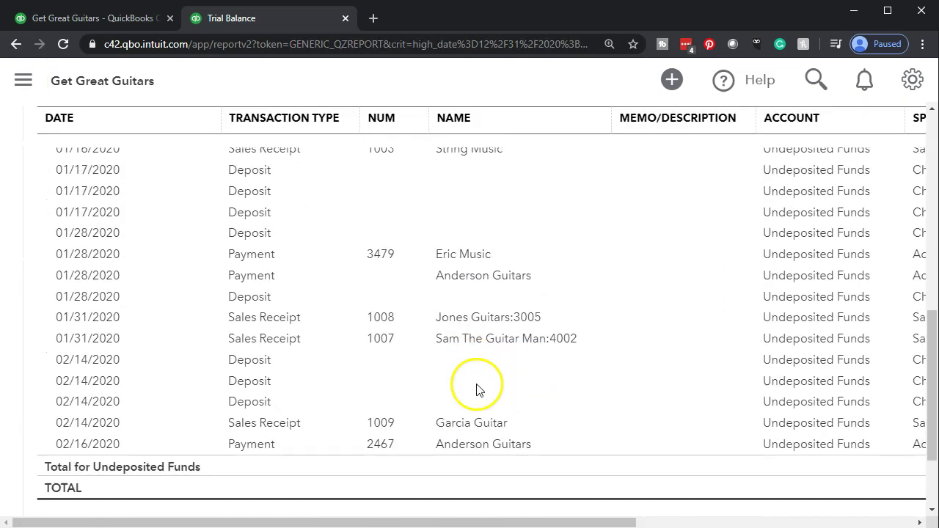
pyautogui.scroll(-1, 478, 389)
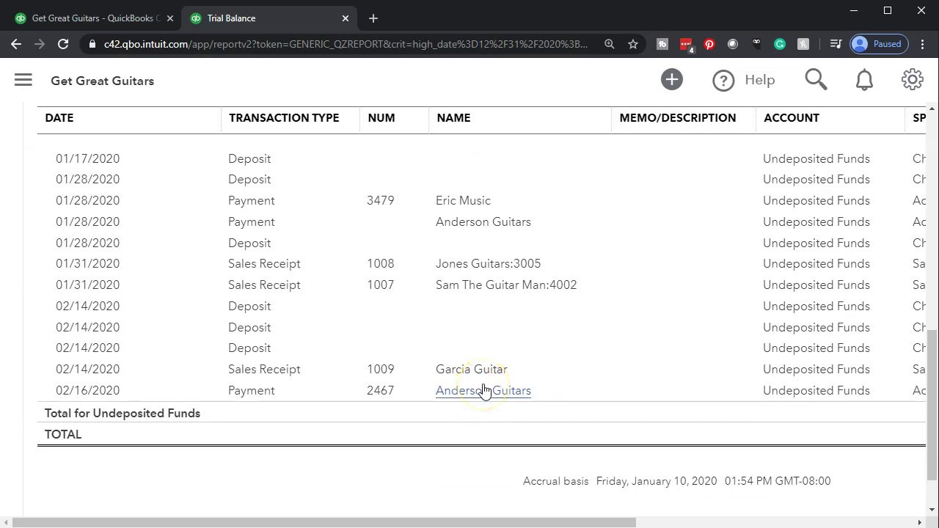
pyautogui.moveTo(514, 522); pyautogui.dragTo(723, 507)
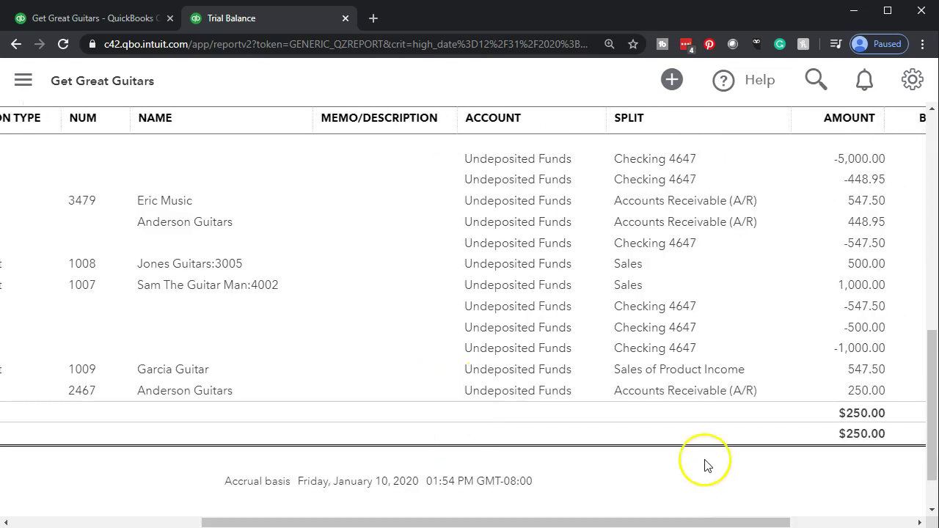
pyautogui.scroll(10, 66, 327)
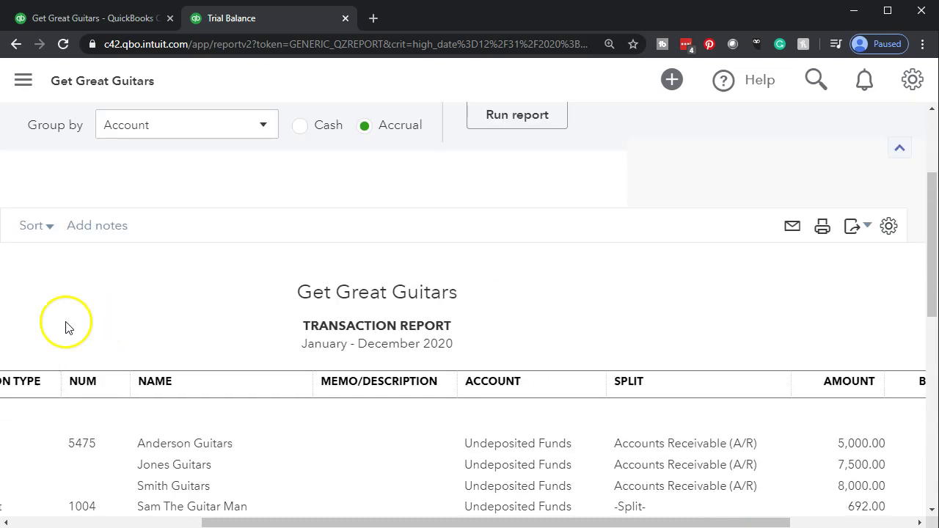
# - From the Trial Balance, examine Anderson Guitars payment 2467 in the Accounts Receivable (A/R) transaction detail and return to the report summary
pyautogui.click(125, 167)
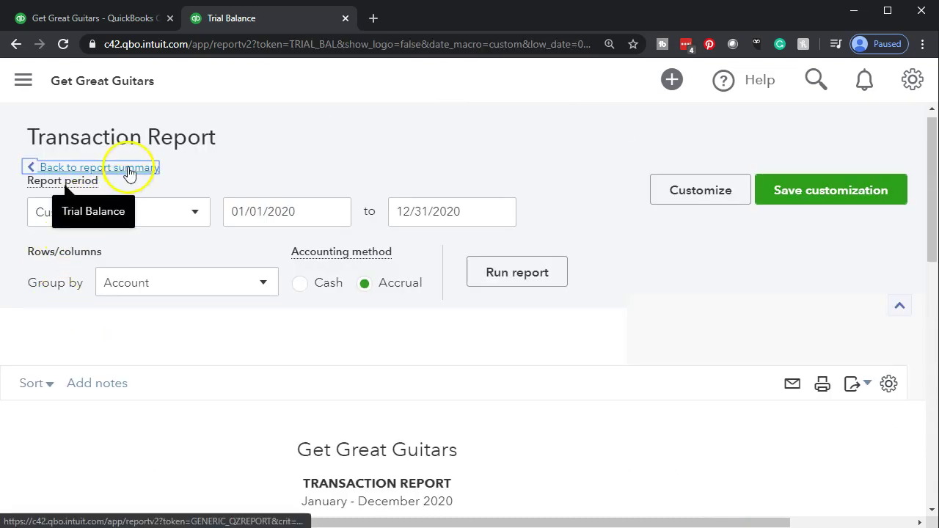
pyautogui.scroll(-4, 136, 200)
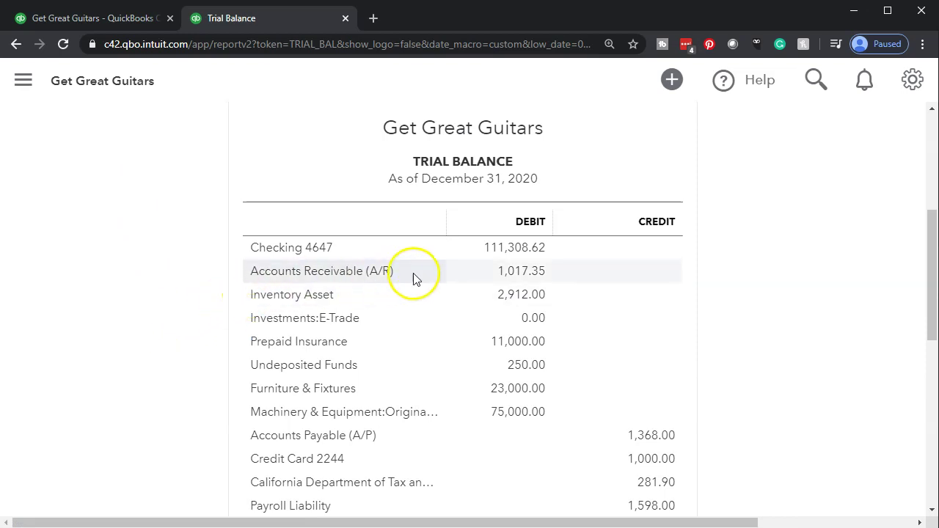
pyautogui.click(516, 273)
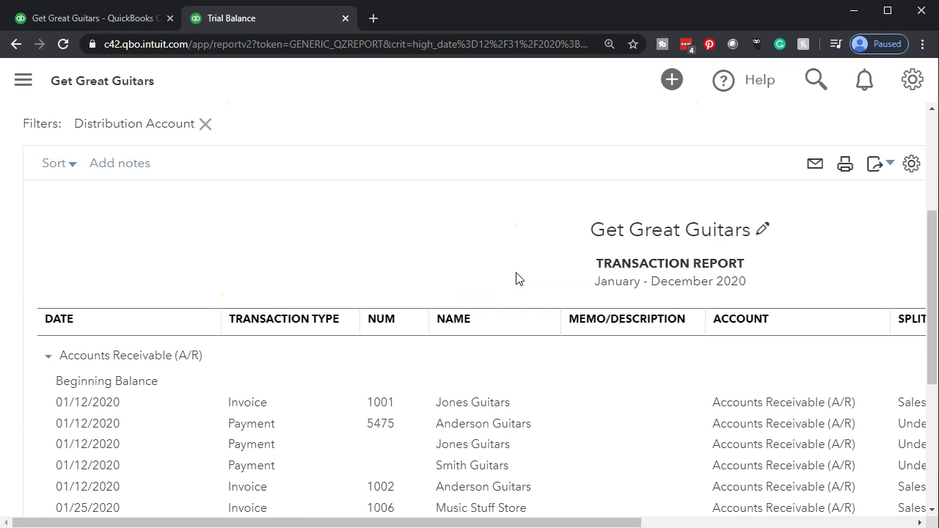
pyautogui.scroll(-1, 524, 304)
pyautogui.scroll(-3, 522, 316)
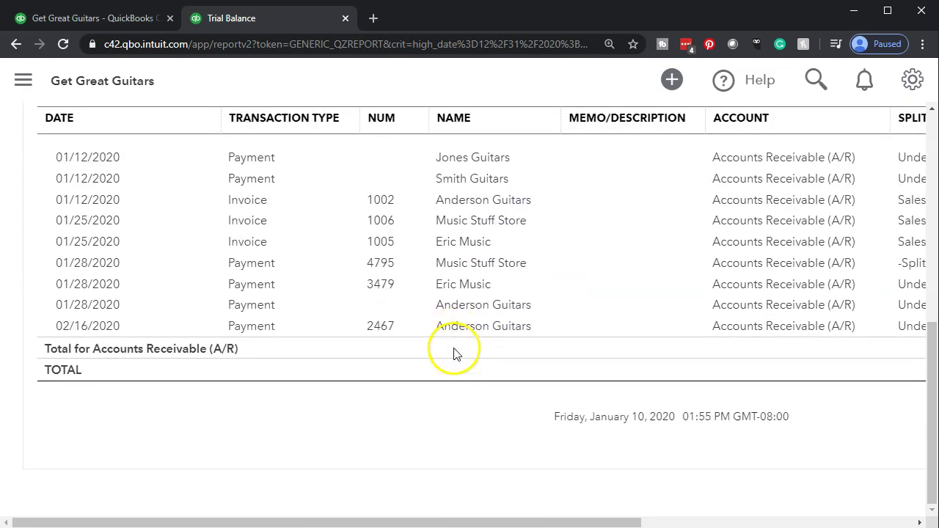
pyautogui.moveTo(457, 519); pyautogui.dragTo(688, 499)
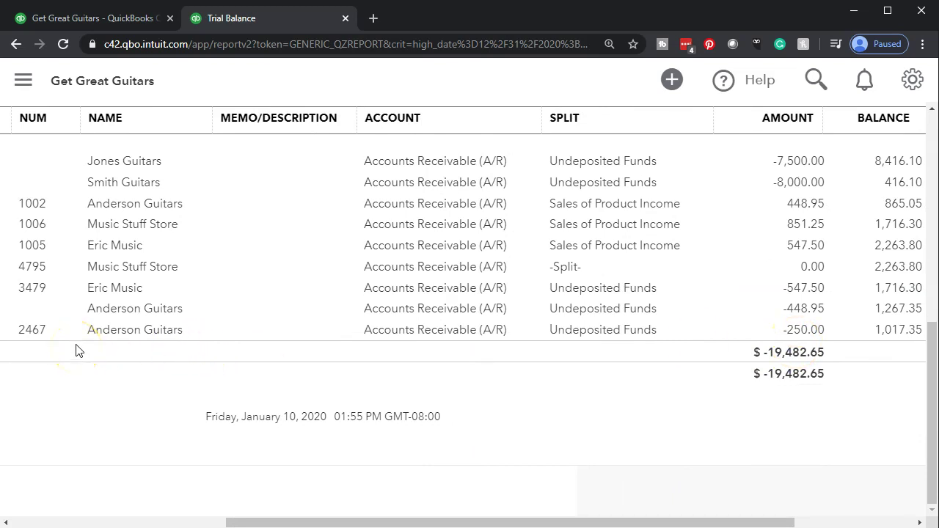
pyautogui.scroll(10, 75, 353)
pyautogui.click(129, 180)
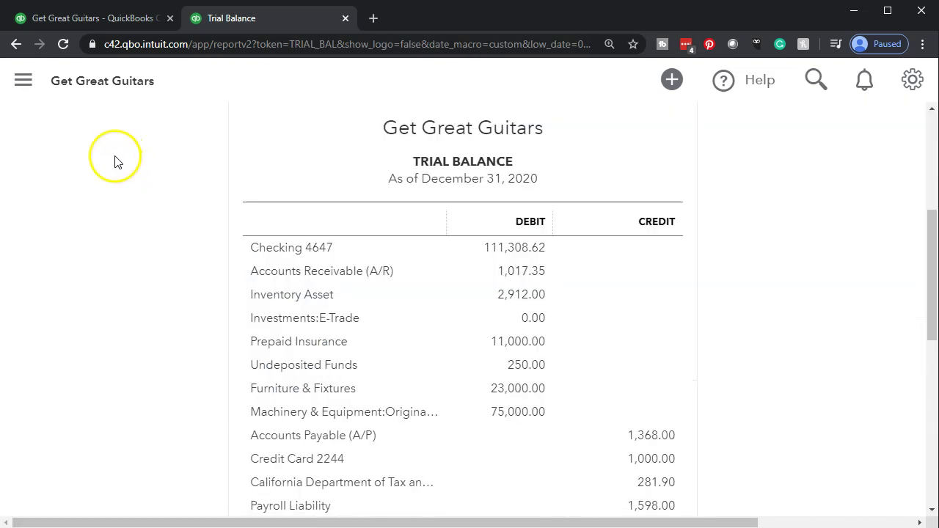
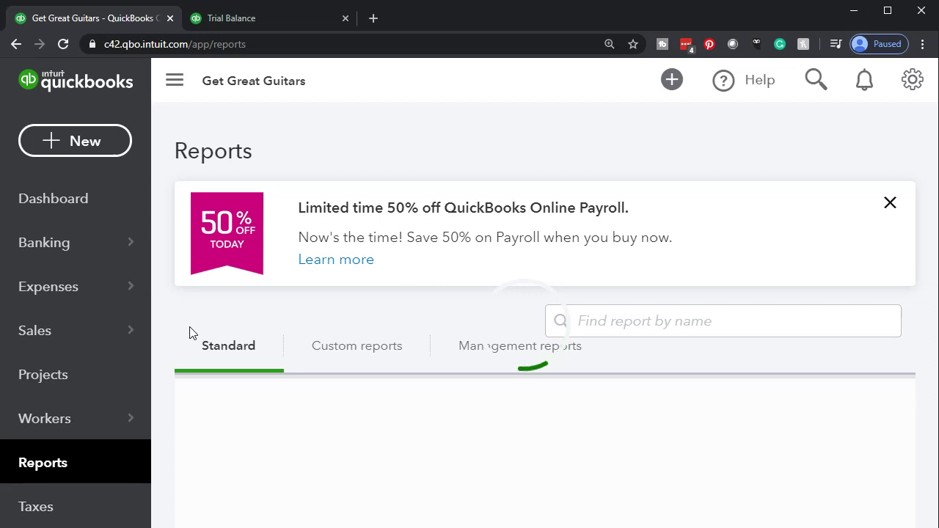
# - Find the Customer Balance Detail report in the Who owes you section of the standard reports and open it
pyautogui.hotkey('ctrl', '-')
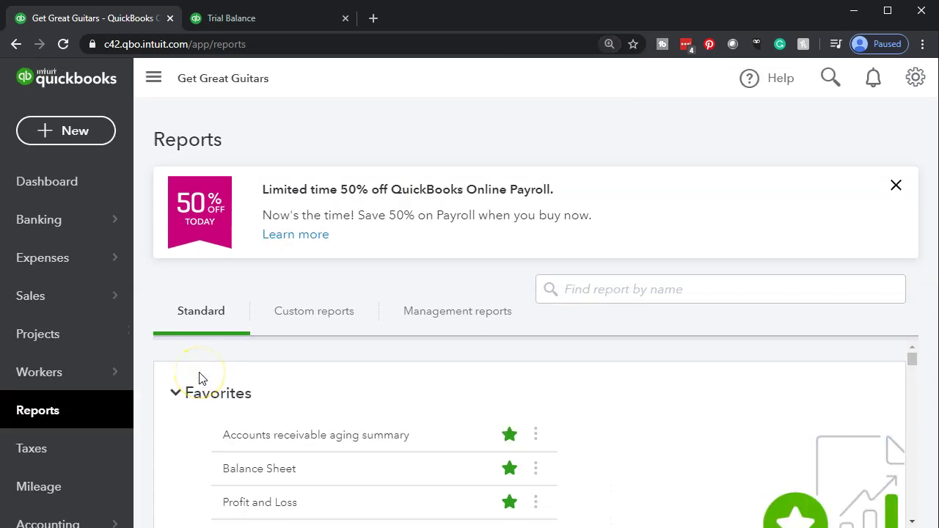
pyautogui.scroll(-3, 193, 381)
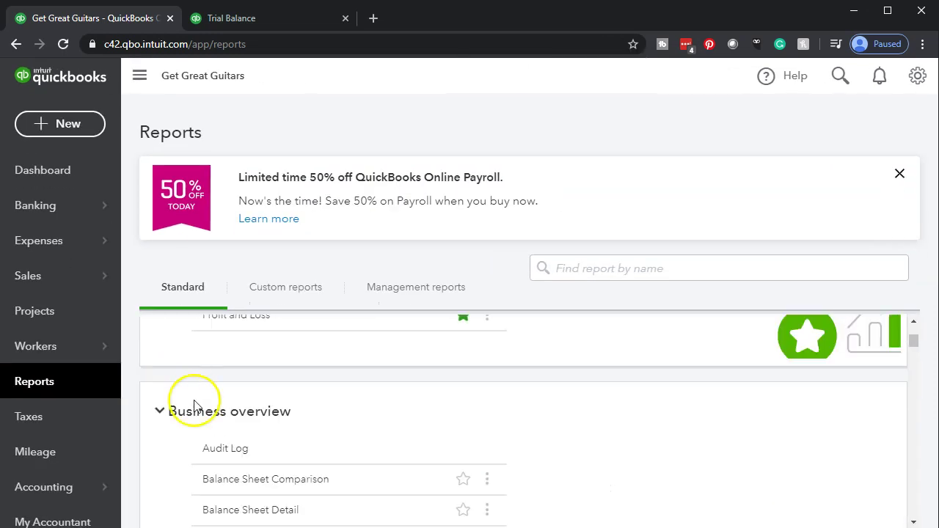
pyautogui.scroll(-5, 193, 409)
pyautogui.scroll(-5, 194, 419)
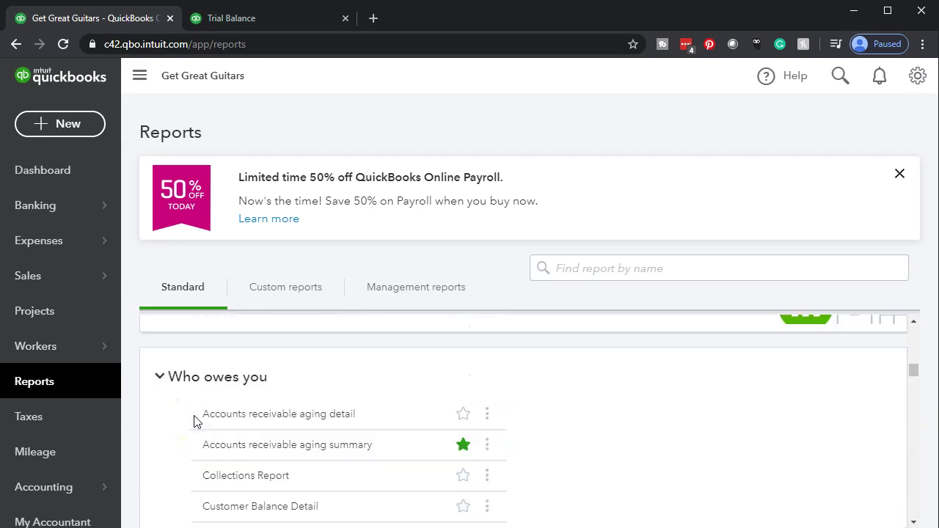
pyautogui.scroll(-1, 187, 429)
pyautogui.scroll(-2, 183, 434)
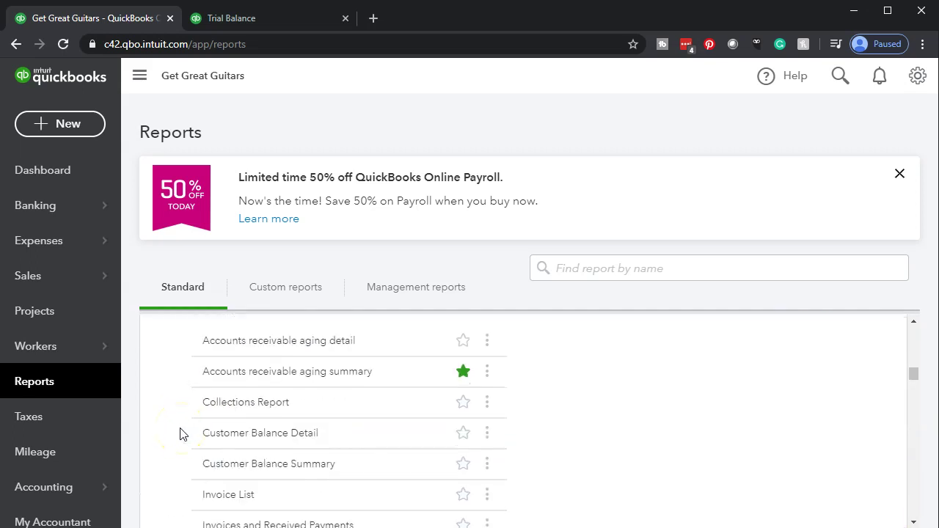
pyautogui.scroll(-1, 183, 434)
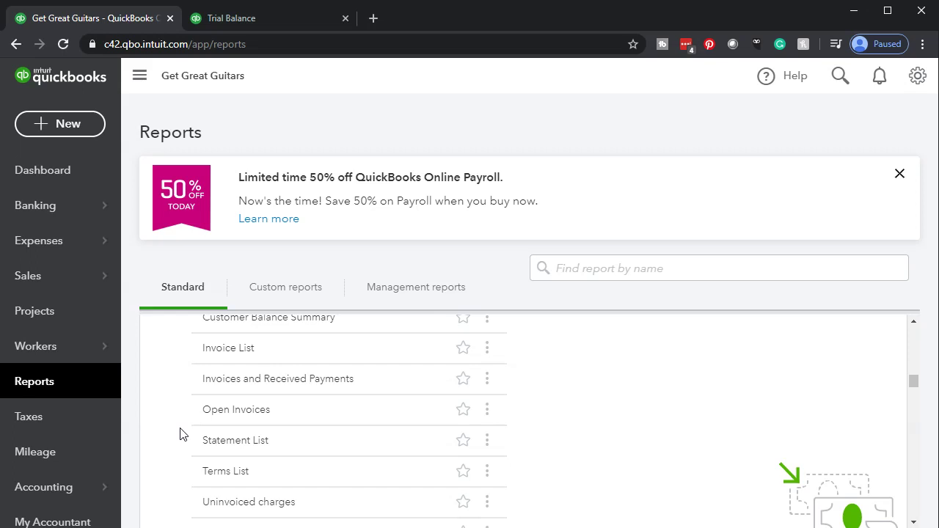
pyautogui.scroll(1, 183, 435)
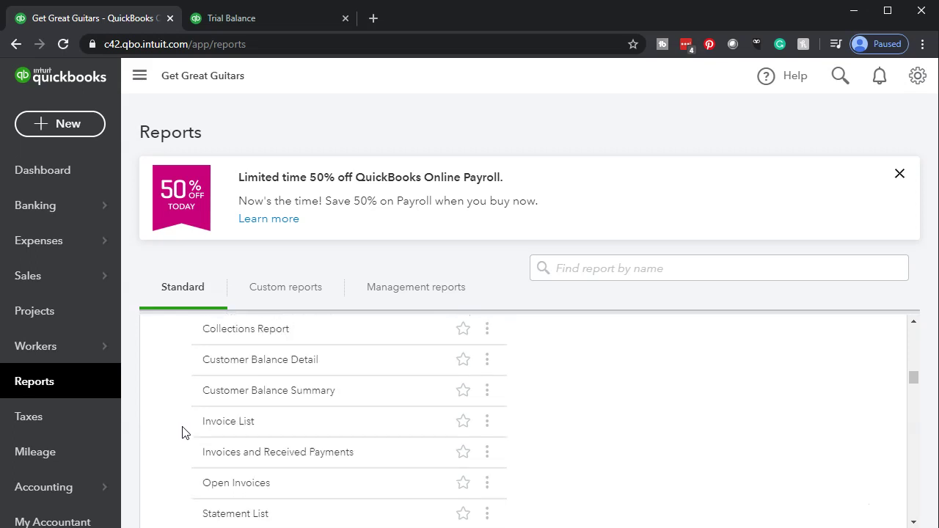
pyautogui.click(238, 361)
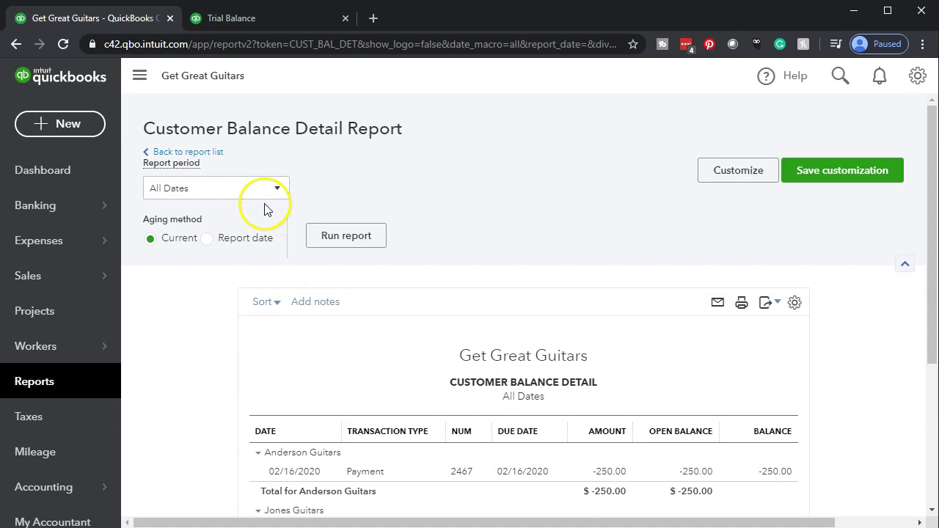
pyautogui.click(276, 195)
pyautogui.click(275, 194)
pyautogui.click(207, 395)
# - Enlarge the Customer Balance Detail report by two zoom levels and hide the navigation menu
pyautogui.scroll(-2, 206, 397)
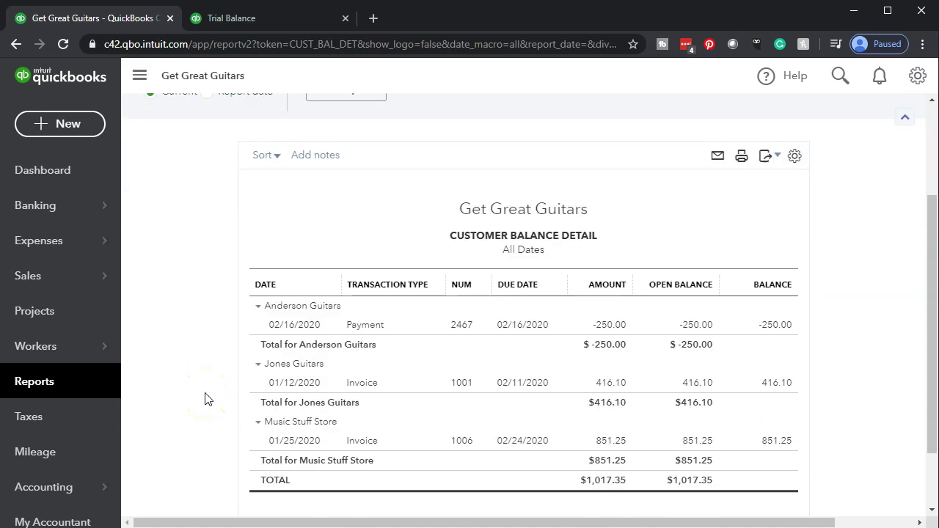
pyautogui.hotkey('ctrl', '+')
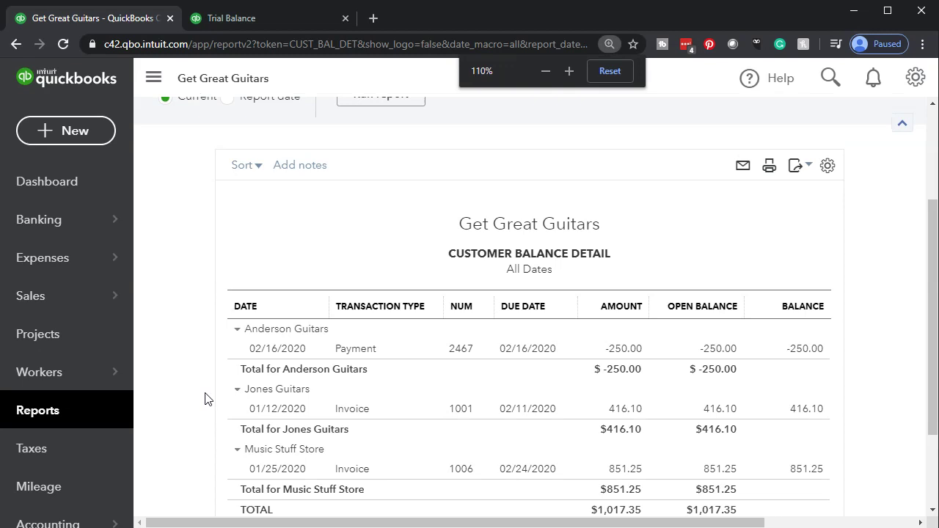
pyautogui.hotkey('ctrl', '+')
pyautogui.click(174, 80)
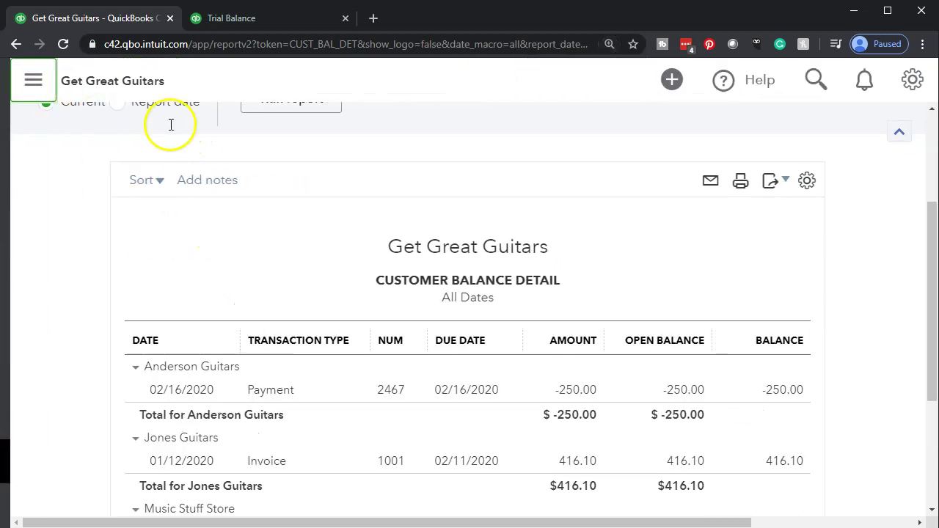
pyautogui.click(115, 329)
pyautogui.scroll(-2, 100, 336)
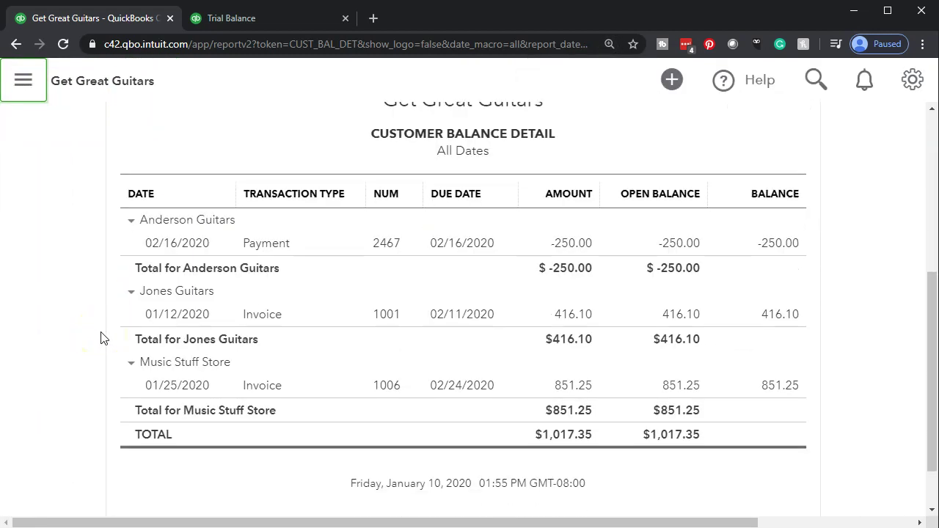
pyautogui.click(105, 336)
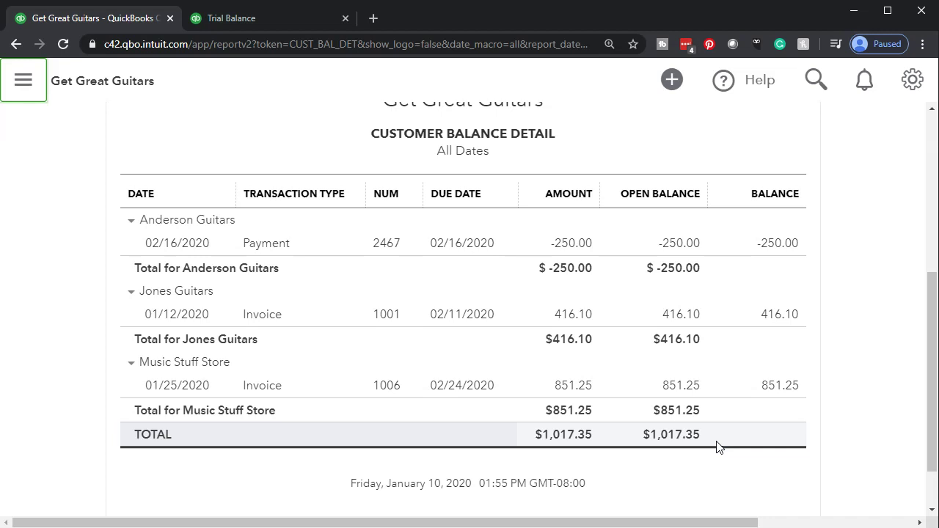
# - Calculate 1017.35 + 250 in Calculator beside the Customer Balance Detail report, and close Calculator
pyautogui.press('XF86Calculator')
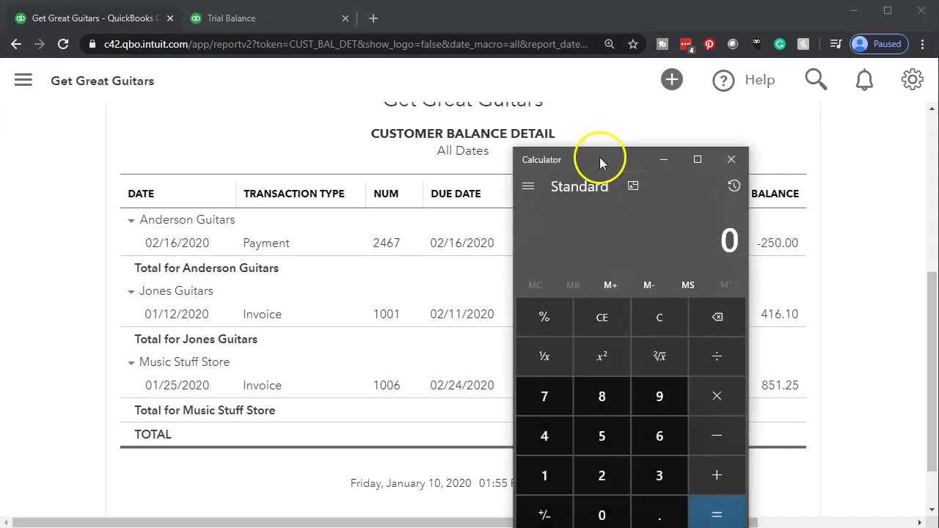
pyautogui.moveTo(599, 161); pyautogui.dragTo(699, 288)
pyautogui.click(699, 288)
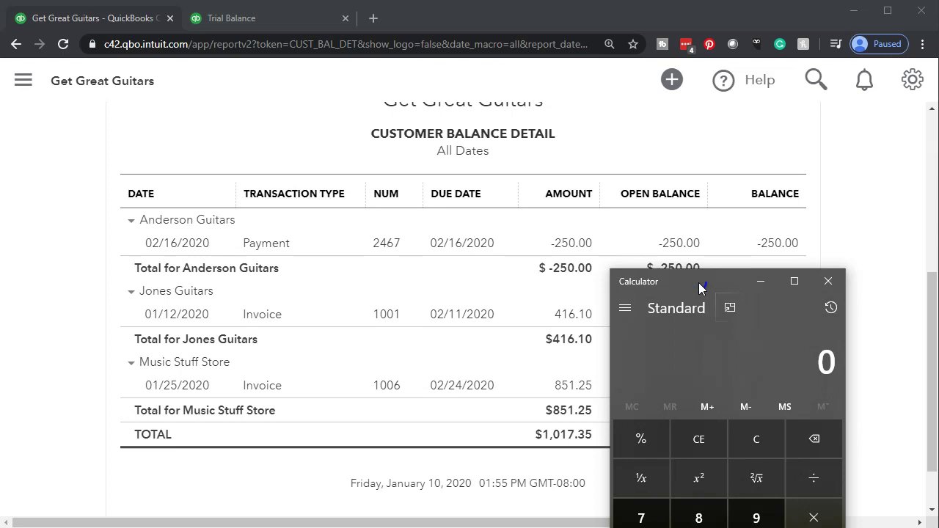
pyautogui.moveTo(698, 282); pyautogui.dragTo(364, 282)
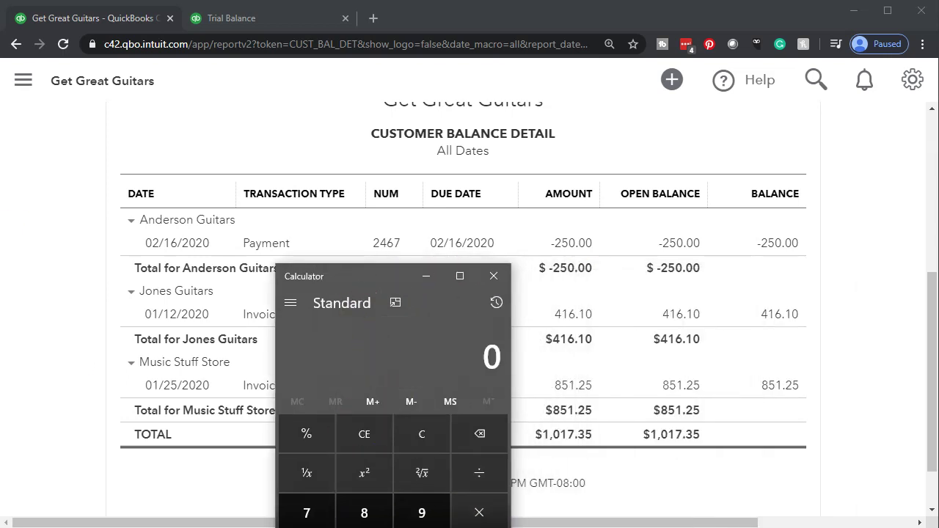
pyautogui.write('101')
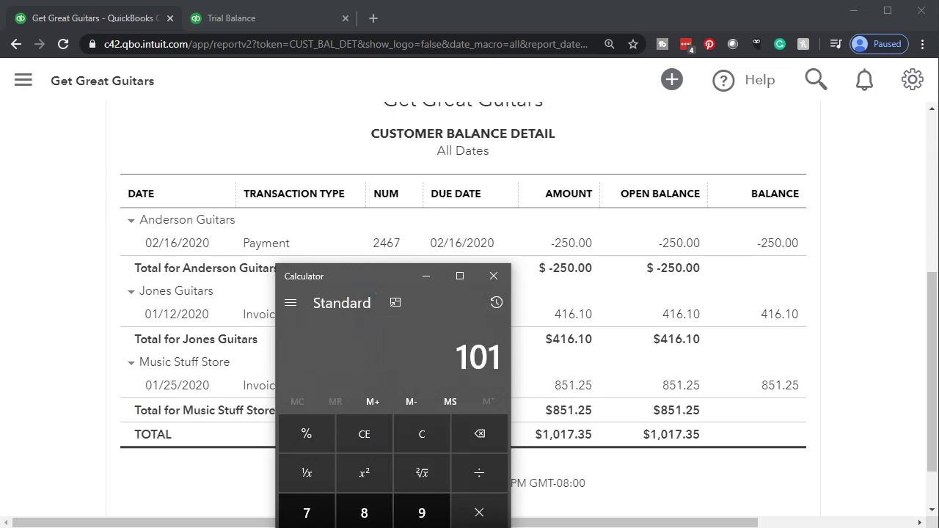
pyautogui.write('7.35 + 250')
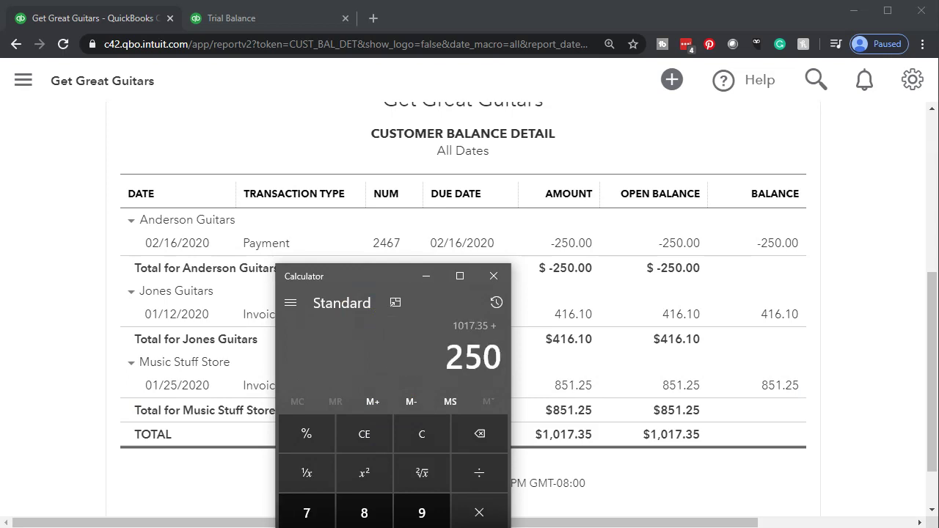
pyautogui.press('Return')
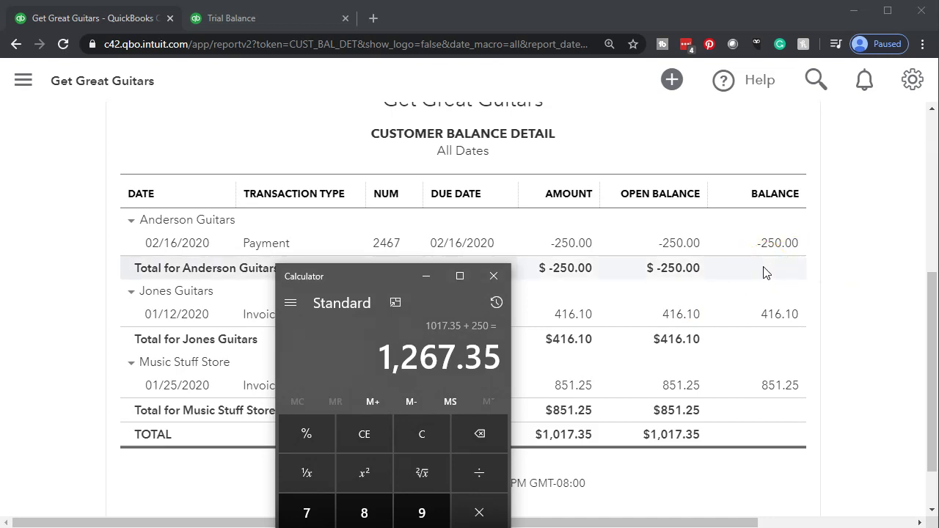
pyautogui.click(493, 276)
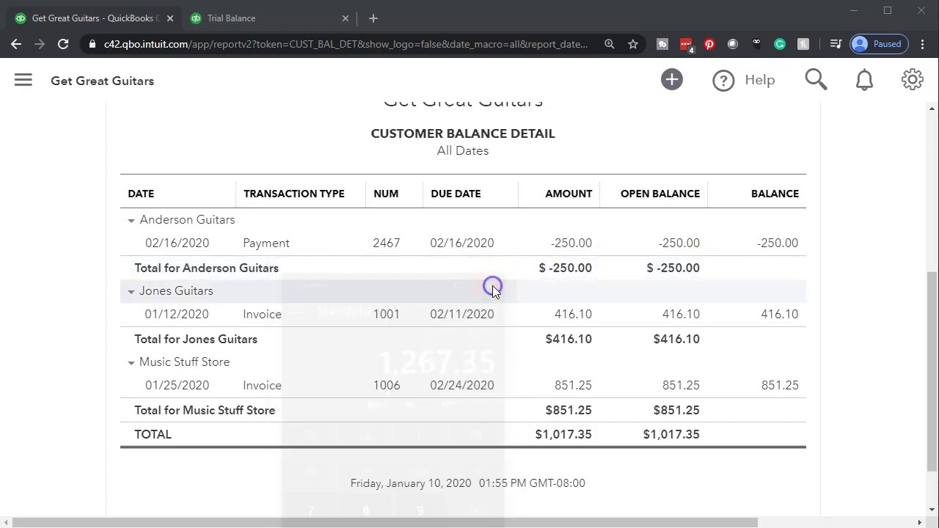
# - Examine the Anderson Guitars payment 2467 and its balance against the other customers' invoices in the Customer Balance Detail report
pyautogui.click(763, 268)
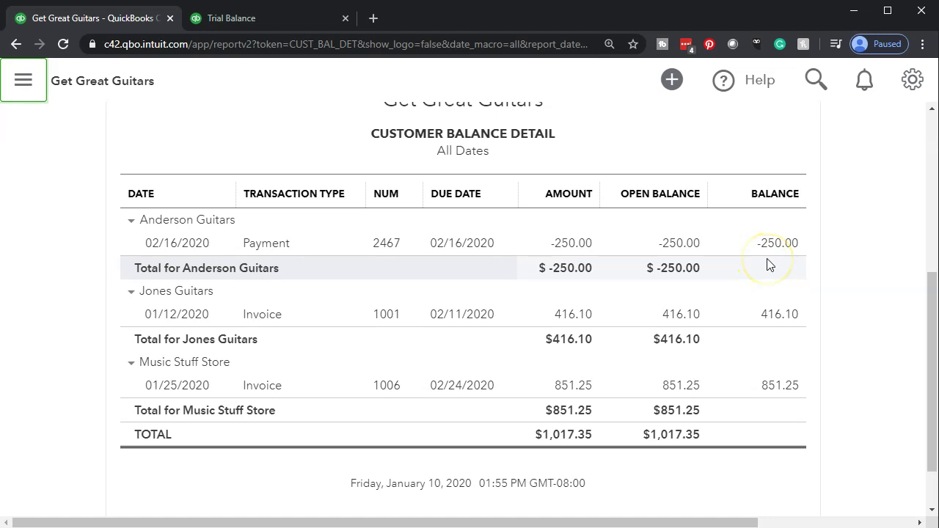
pyautogui.scroll(1, 767, 266)
pyautogui.click(764, 266)
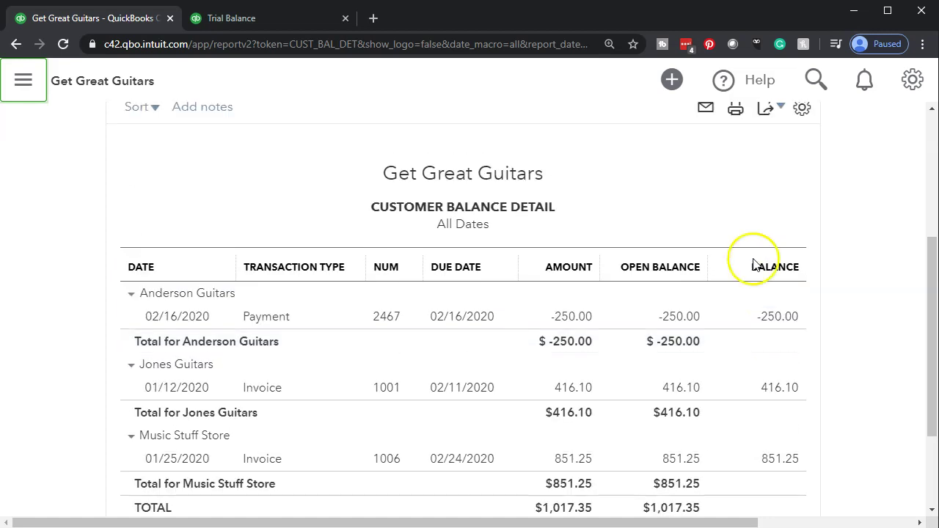
pyautogui.click(230, 314)
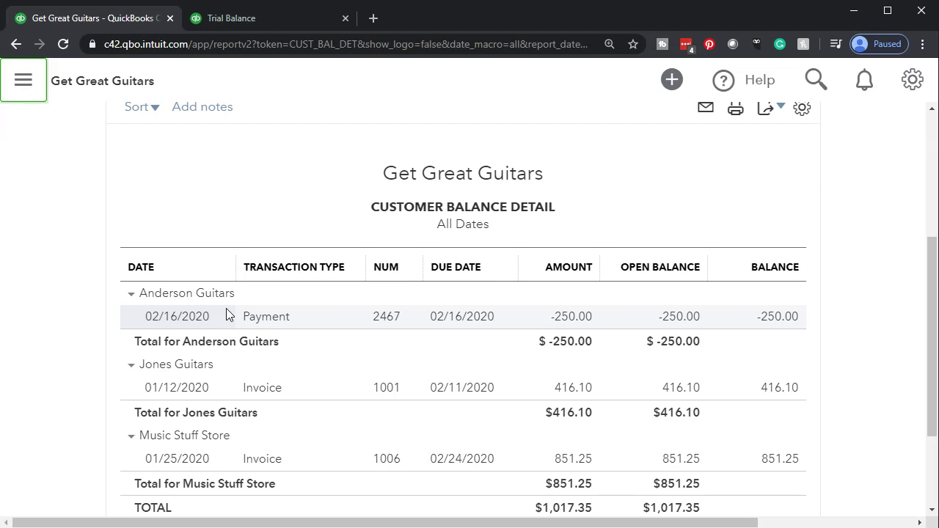
pyautogui.scroll(-1, 226, 309)
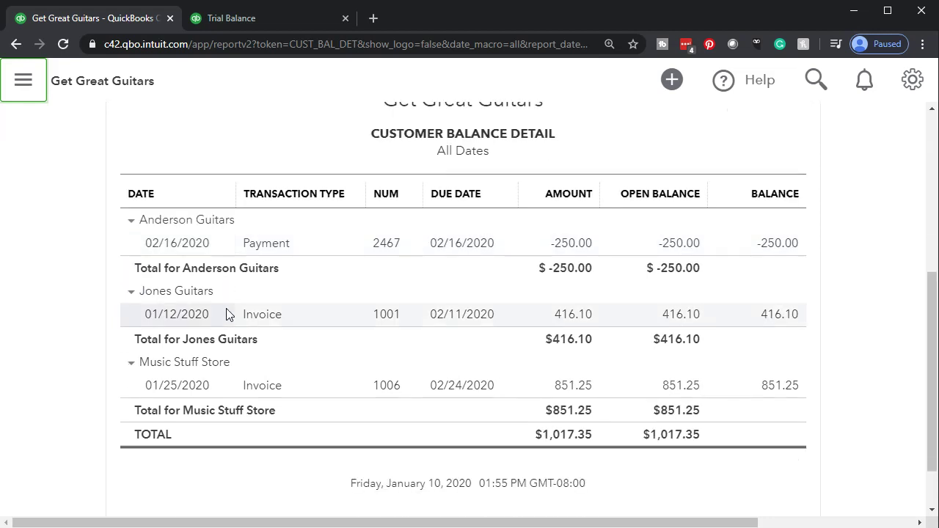
pyautogui.click(799, 248)
pyautogui.click(789, 251)
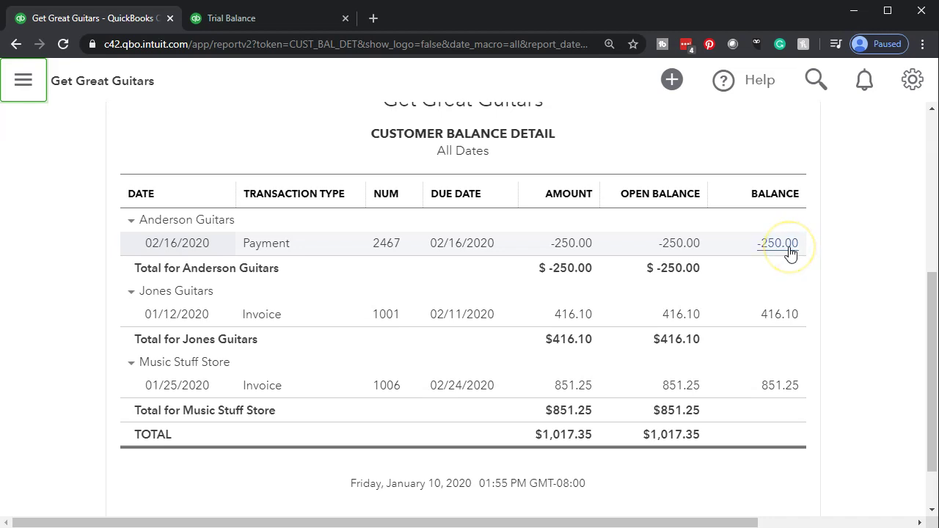